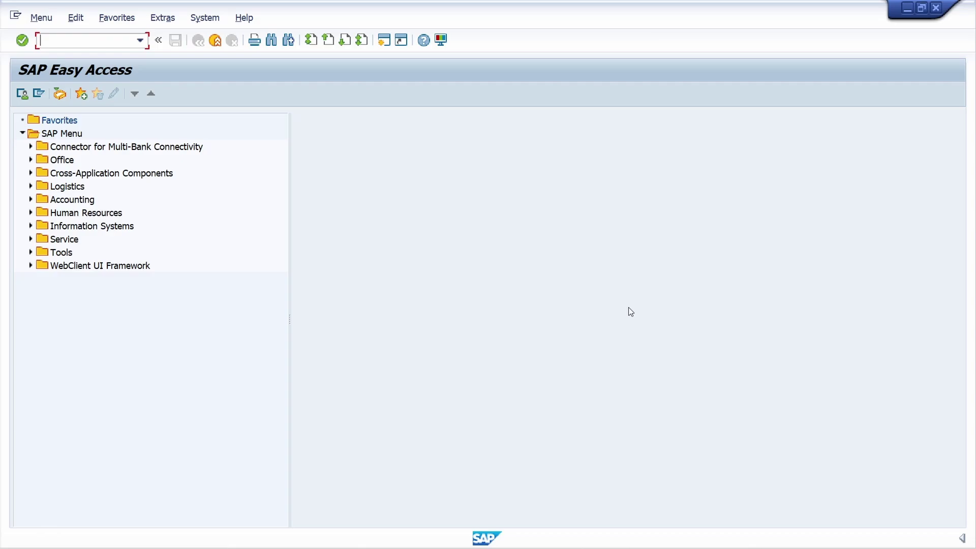
{"action": "type", "text": "se16"}
{"action": "type", "text": "n"}
Start SE16N and choose table PRGN_CORR2 from the prgn_ autocomplete suggestions
{"action": "key", "text": "Return"}
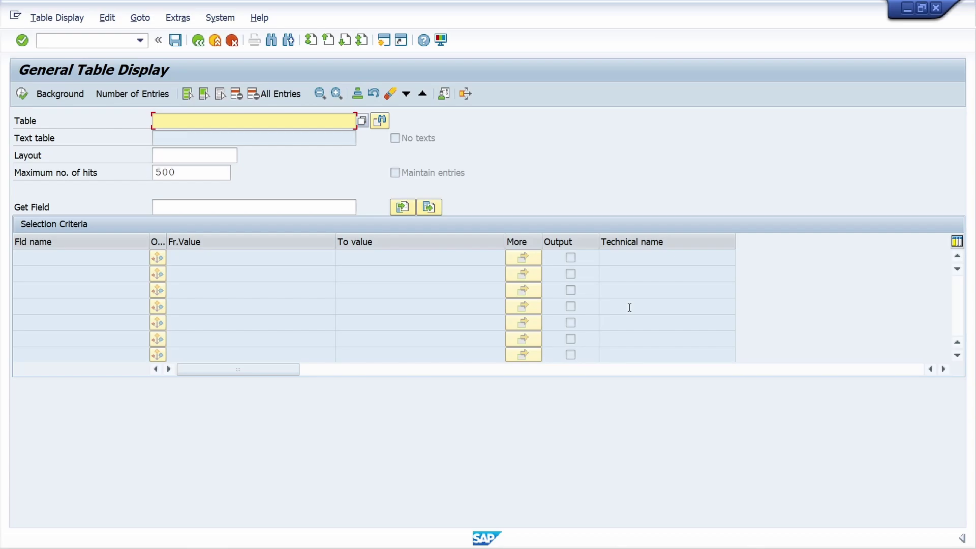
{"action": "type", "text": "prg"}
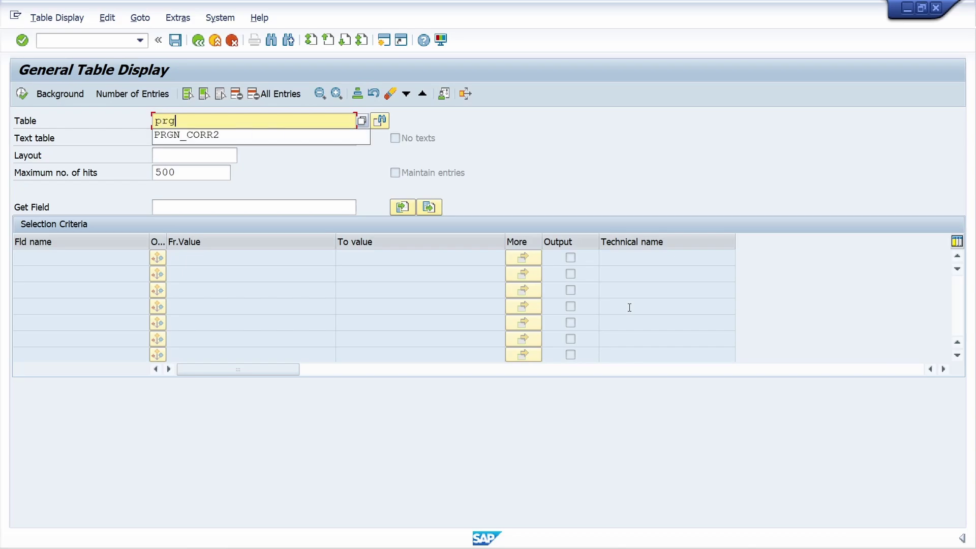
{"action": "type", "text": "n_"}
{"action": "left_click", "coordinate": [336, 140]}
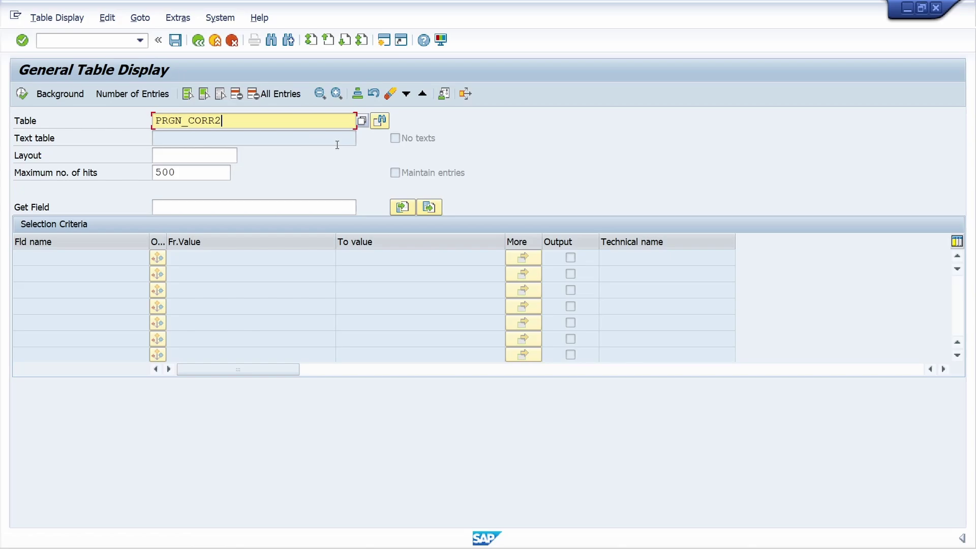
Load the PRGN_CORR2 selection fields and enter 751 as the SAP Release lower bound
{"action": "key", "text": "Return"}
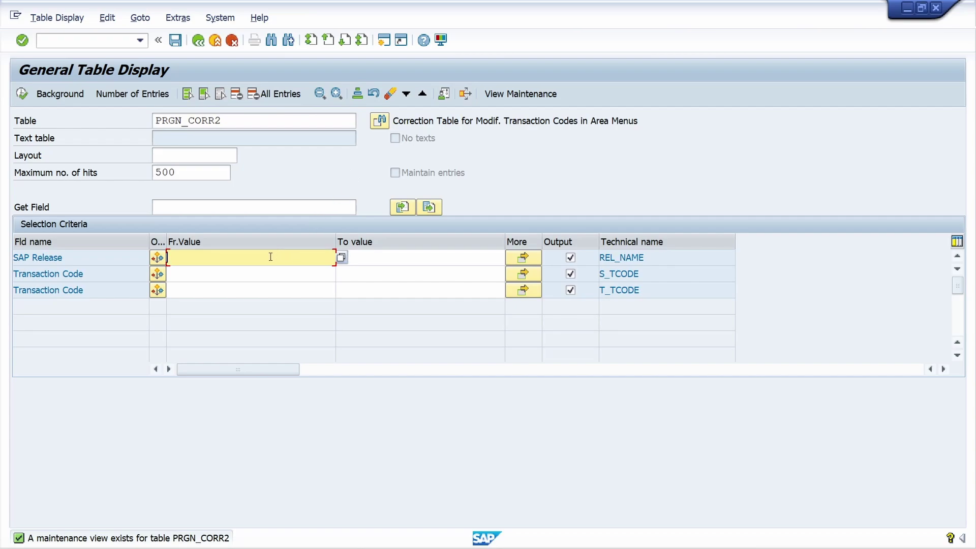
{"action": "type", "text": "7"}
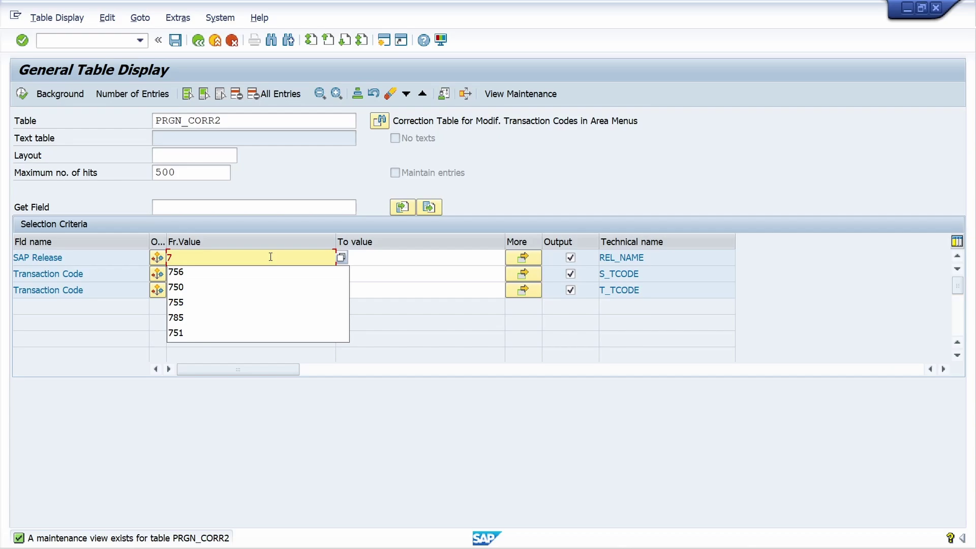
{"action": "type", "text": "51"}
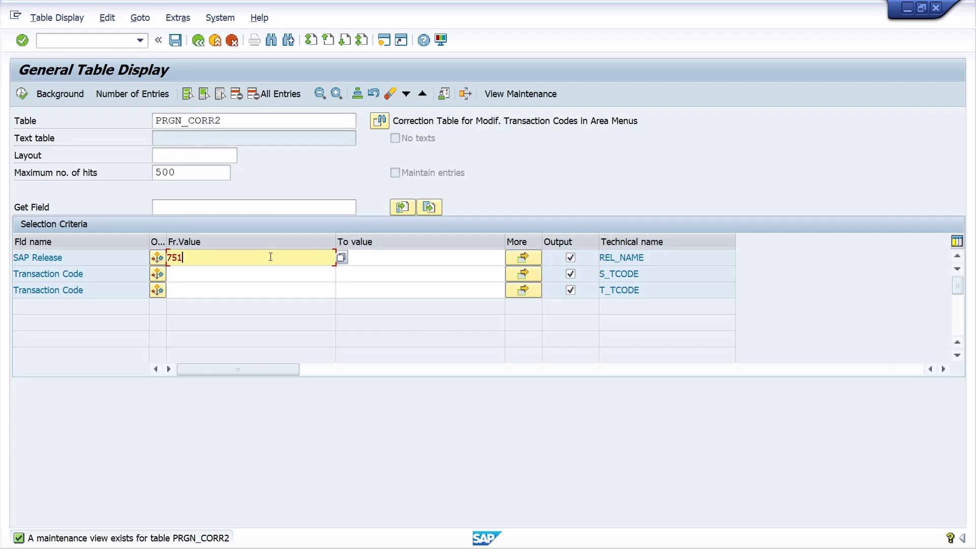
{"action": "left_click", "coordinate": [413, 255]}
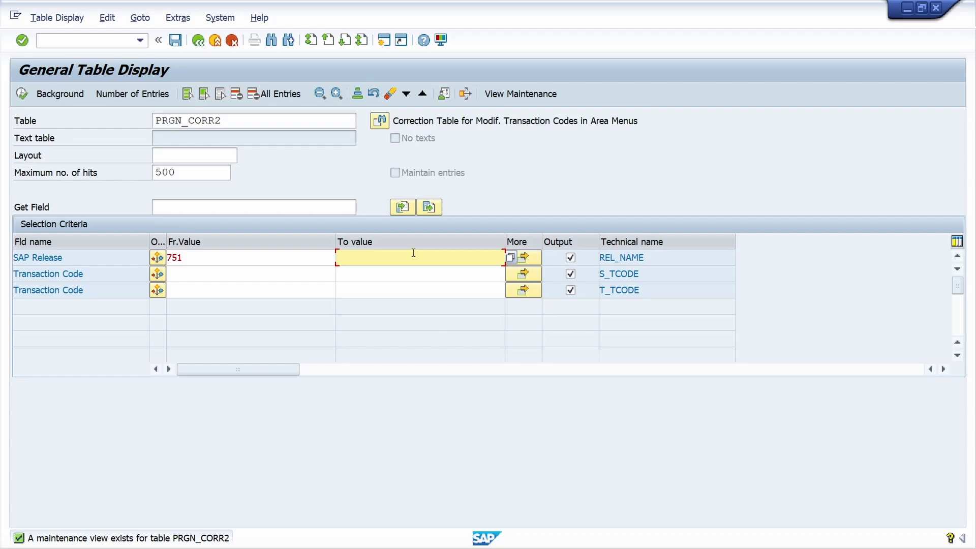
Open the System > Status details and show the installed software components
{"action": "left_click", "coordinate": [223, 19]}
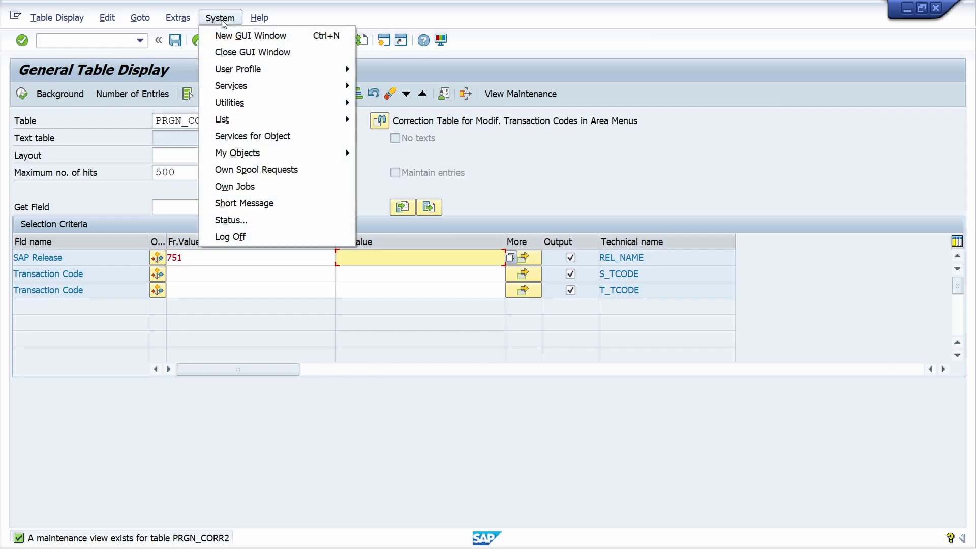
{"action": "left_click", "coordinate": [278, 223]}
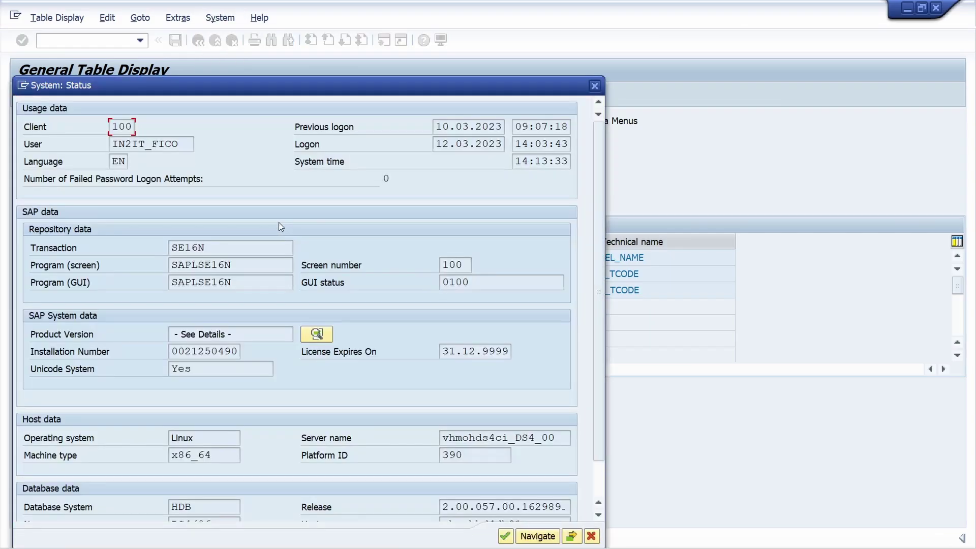
{"action": "left_click", "coordinate": [317, 334]}
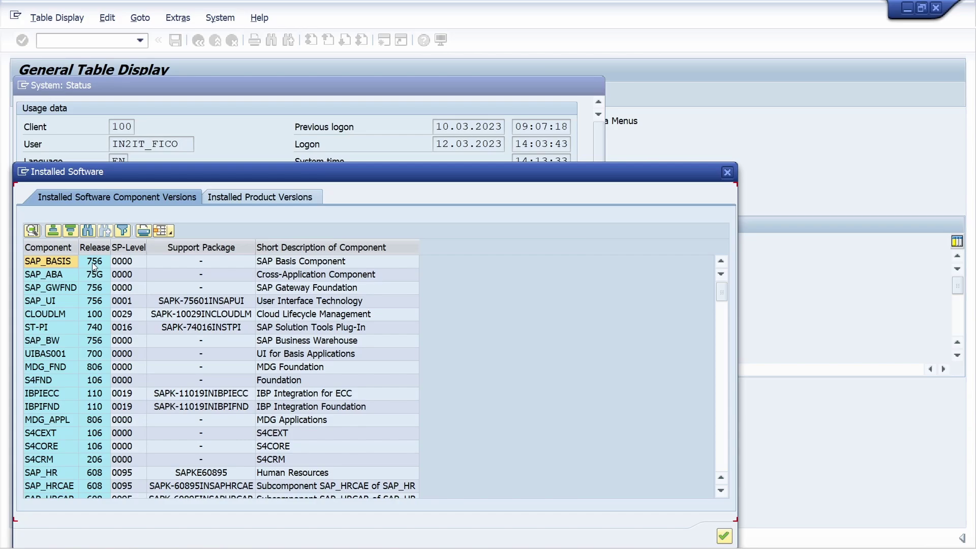
Check the SAP_BASIS release 756 and close the installed software list
{"action": "left_click", "coordinate": [93, 262]}
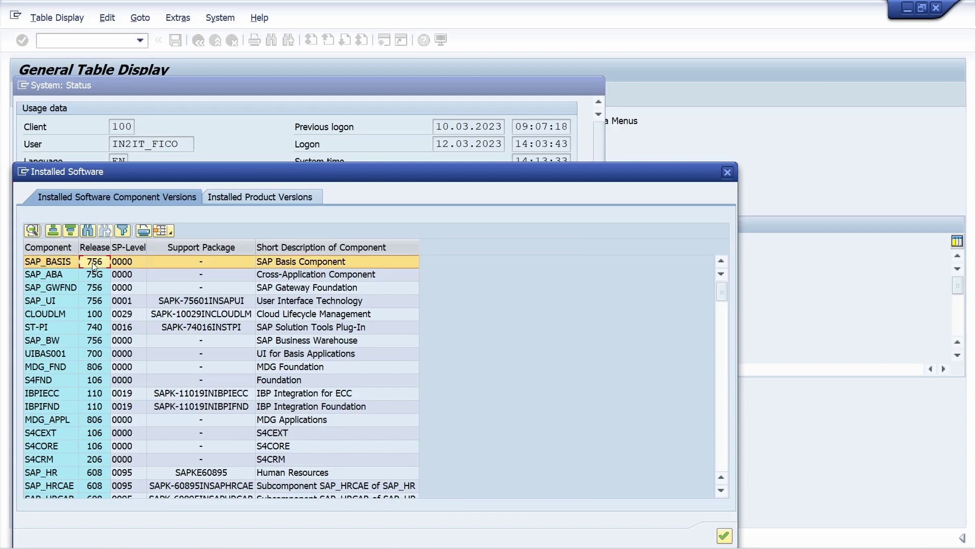
{"action": "left_click", "coordinate": [94, 262]}
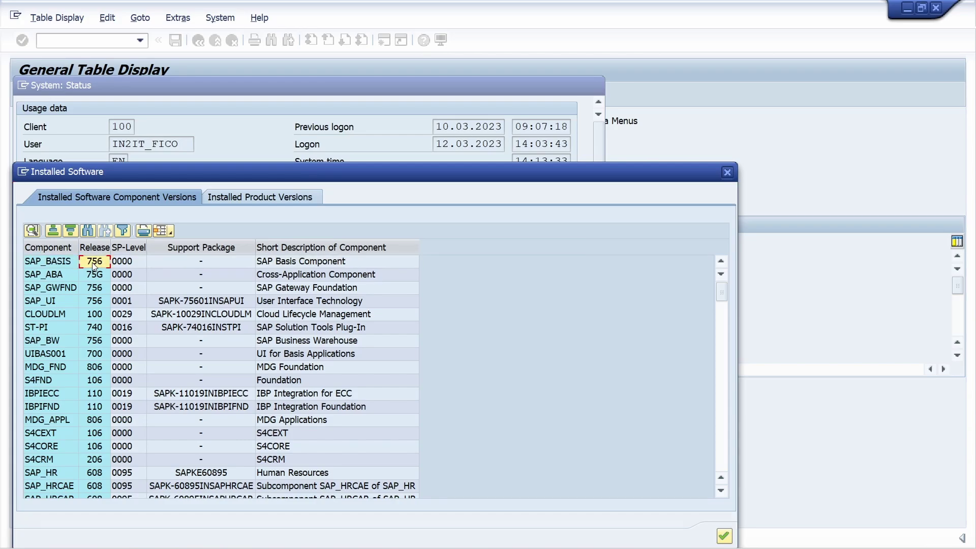
{"action": "left_click", "coordinate": [92, 266]}
{"action": "left_click_drag", "start_coordinate": [372, 171], "coordinate": [375, 82]}
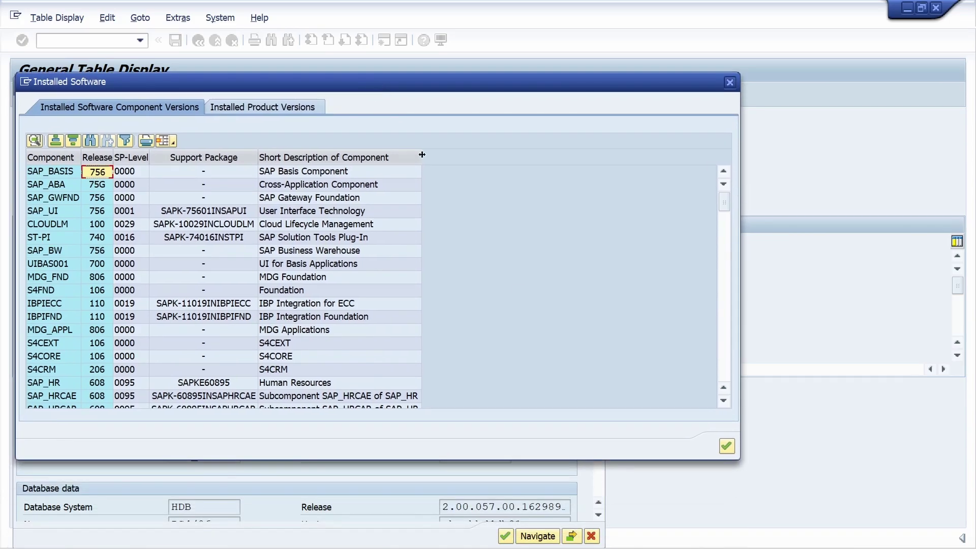
{"action": "left_click", "coordinate": [727, 446]}
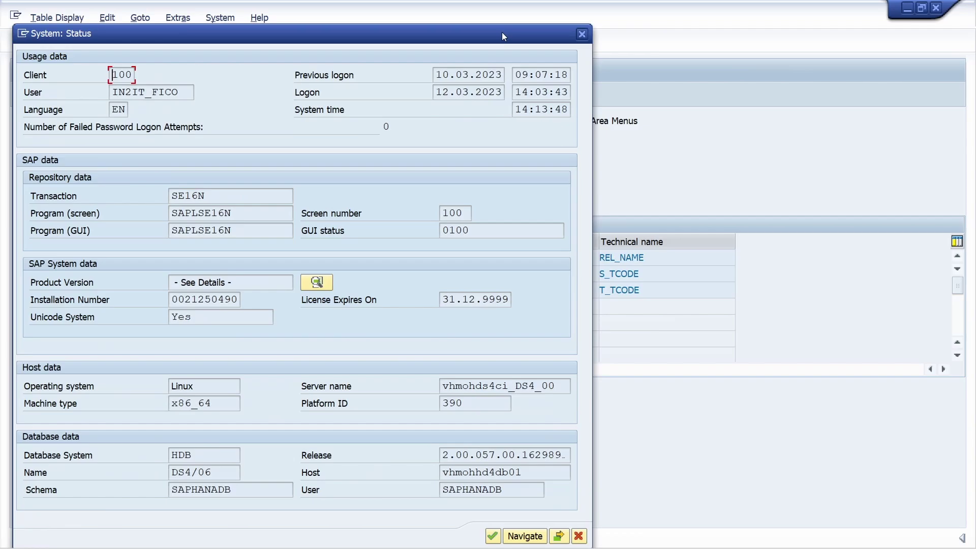
{"action": "left_click_drag", "start_coordinate": [502, 33], "coordinate": [507, 7]}
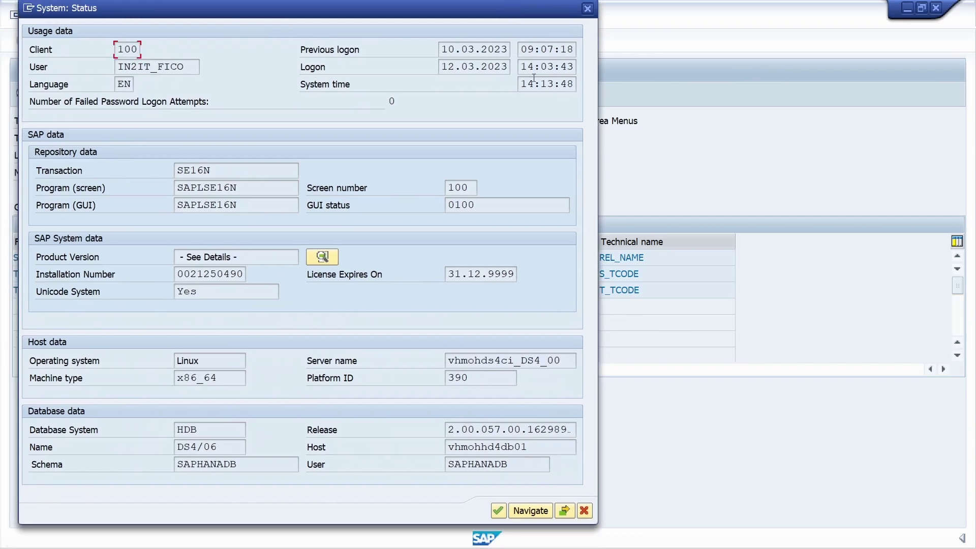
Close the status dialog and run the query for SAP releases 751 to 756
{"action": "left_click", "coordinate": [584, 511]}
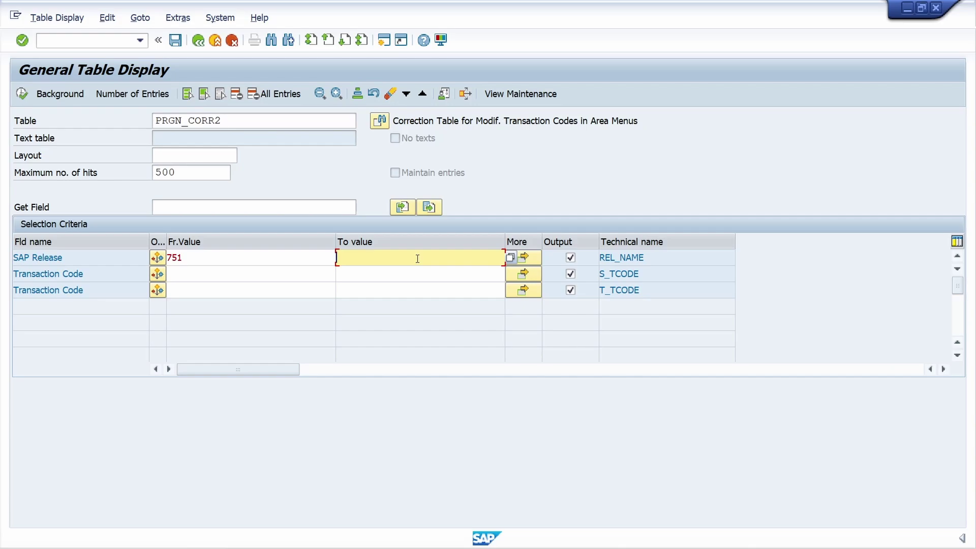
{"action": "type", "text": "756"}
{"action": "left_click", "coordinate": [21, 95]}
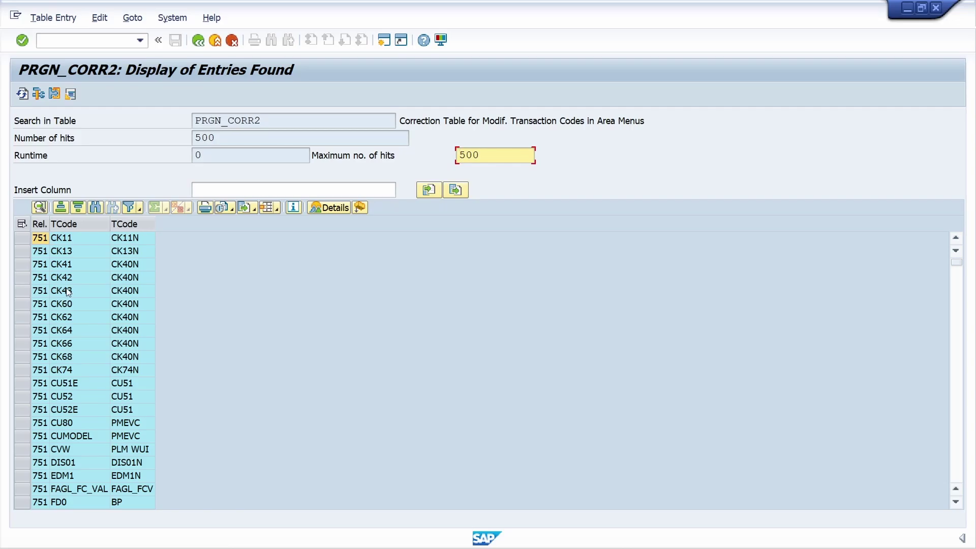
Select the old and replacement transaction code columns, then go back to the criteria
{"action": "left_click", "coordinate": [68, 222]}
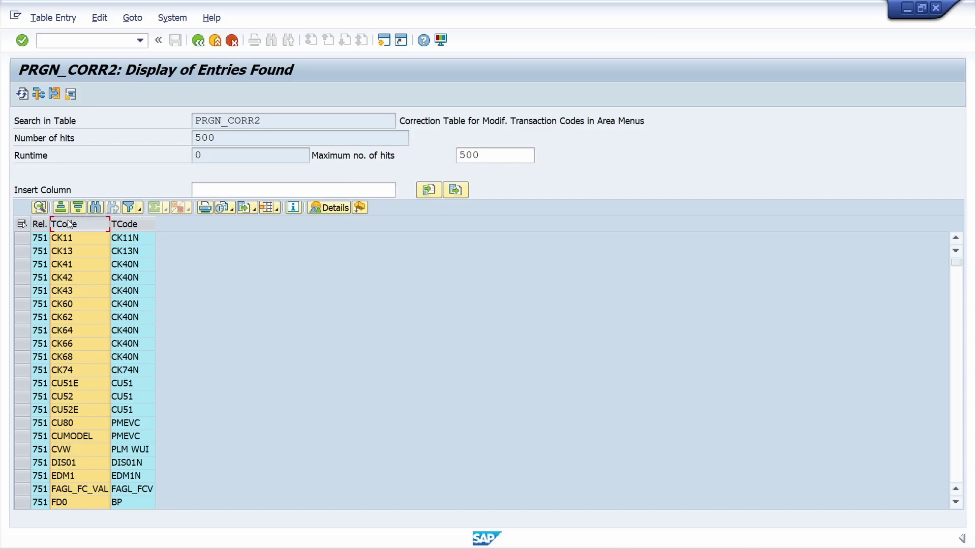
{"action": "left_click", "coordinate": [134, 225]}
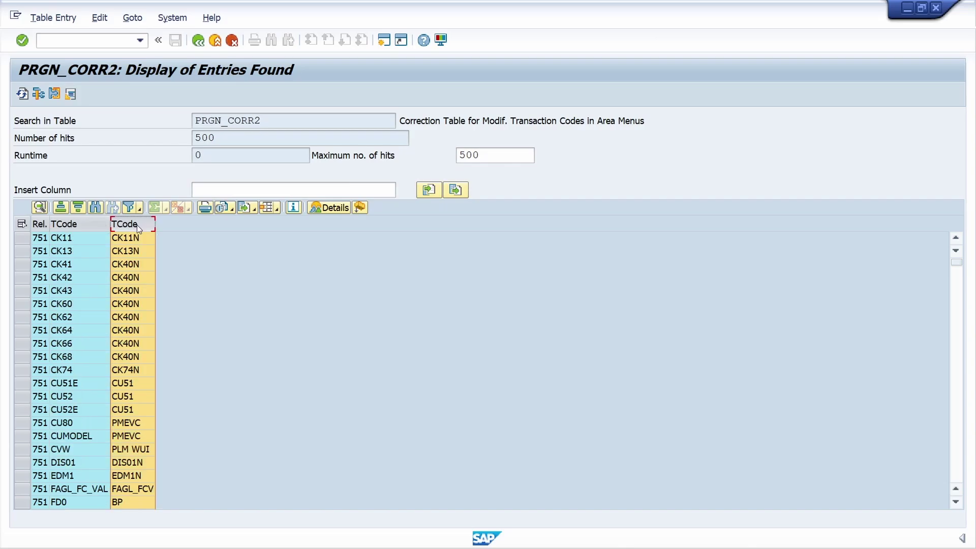
{"action": "left_click", "coordinate": [197, 41]}
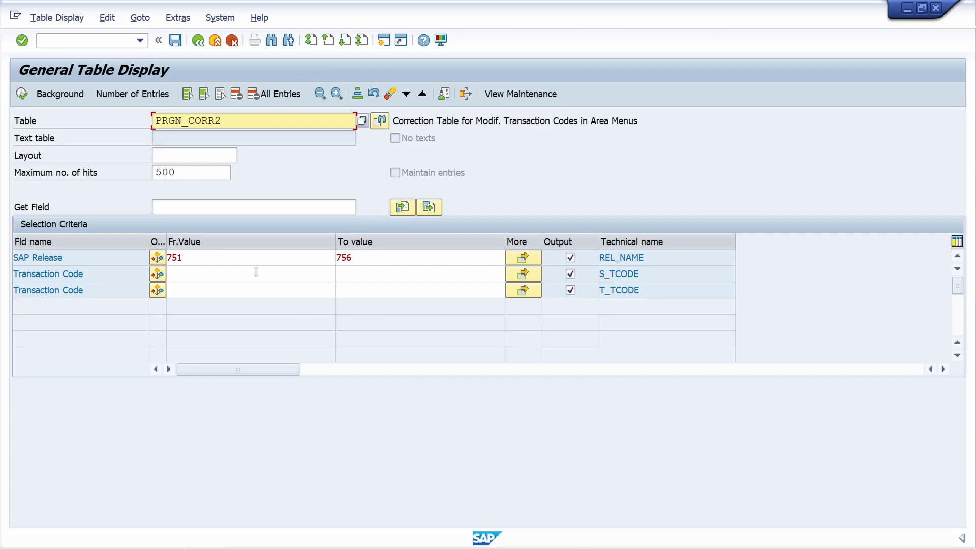
Query old transaction code XK01 for releases 751–756, returning its replacement BP
{"action": "left_click", "coordinate": [255, 273]}
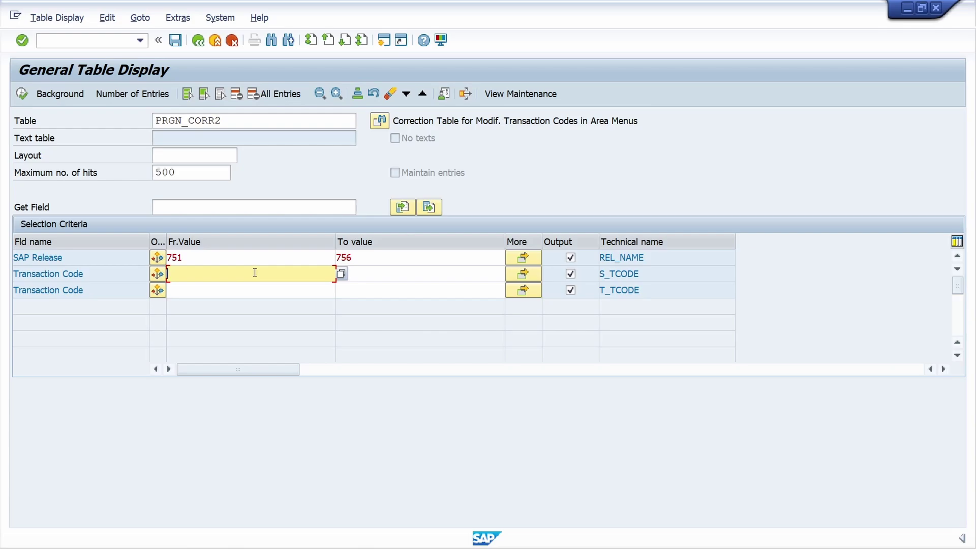
{"action": "type", "text": "xk0"}
{"action": "type", "text": "1"}
{"action": "key", "text": "Return"}
{"action": "left_click", "coordinate": [23, 97]}
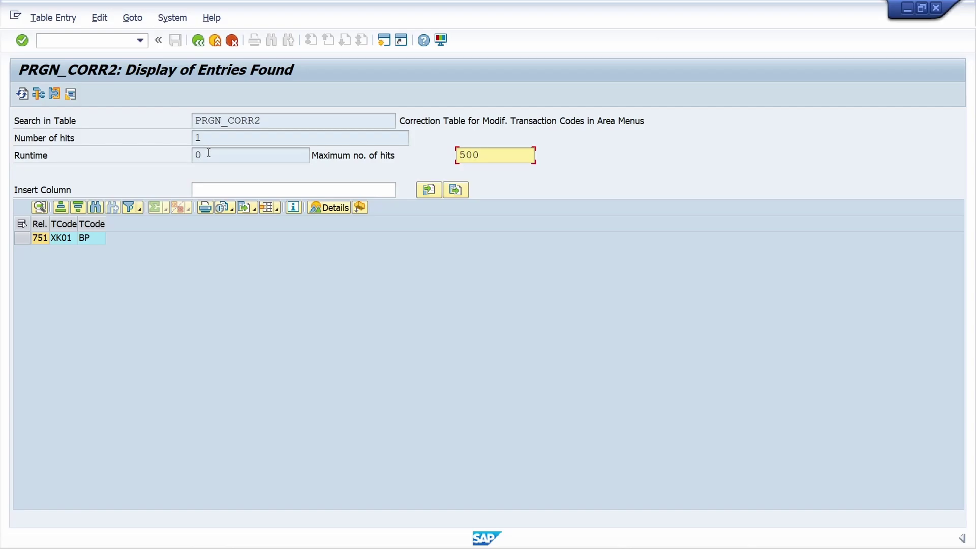
Return to the selection criteria and clear XK01 from the old transaction code field
{"action": "left_click", "coordinate": [198, 40]}
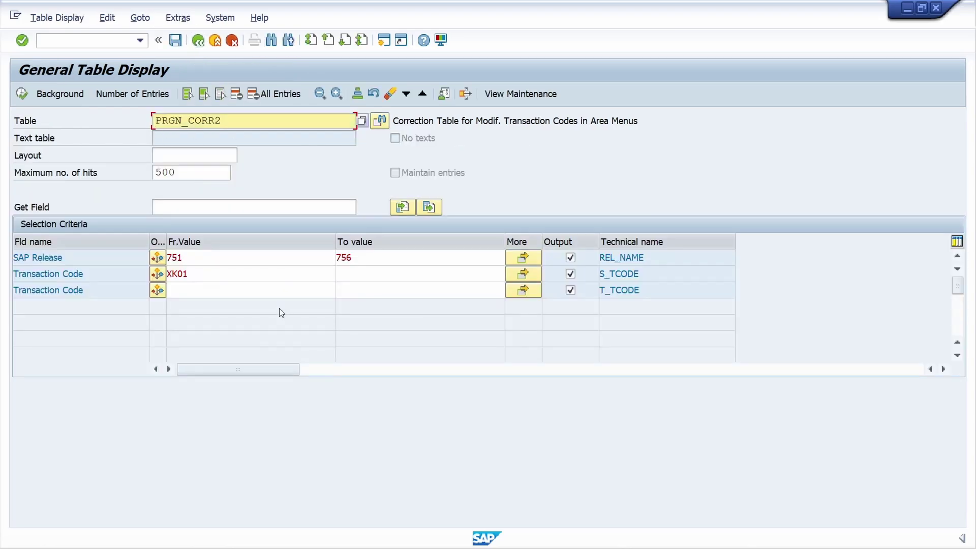
{"action": "left_click", "coordinate": [219, 276]}
{"action": "key", "text": "BackSpace"}
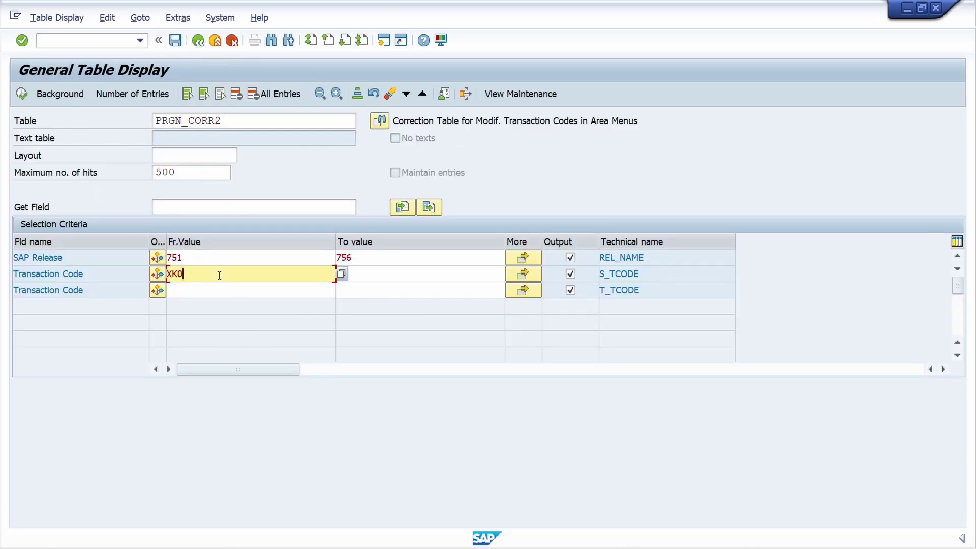
{"action": "key", "text": "BackSpace"}
{"action": "key", "text": "BackSpace"}
{"action": "key", "text": "BackSpace"}
{"action": "key", "text": "Escape"}
Enter MIGO as the replacement transaction code and run the query
{"action": "left_click", "coordinate": [225, 290]}
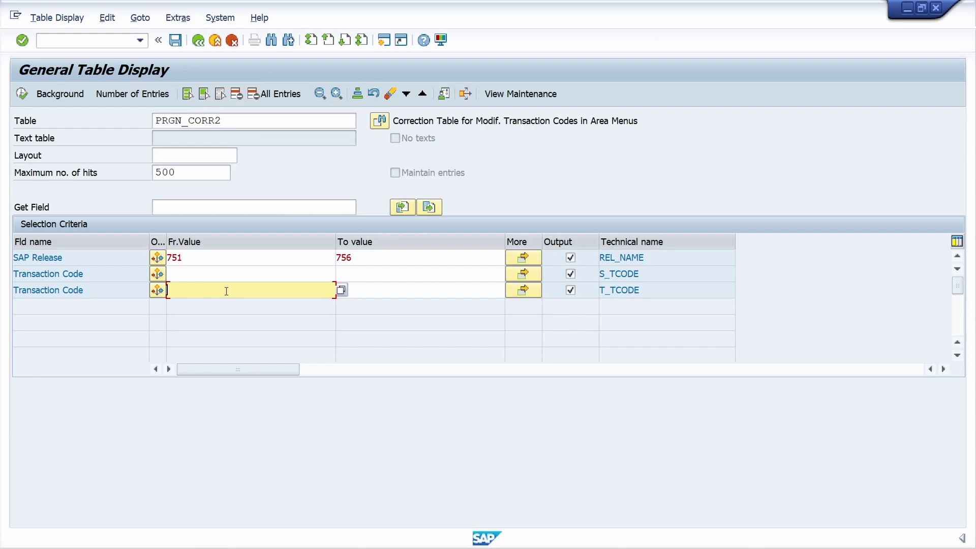
{"action": "type", "text": "migo"}
{"action": "key", "text": "Return"}
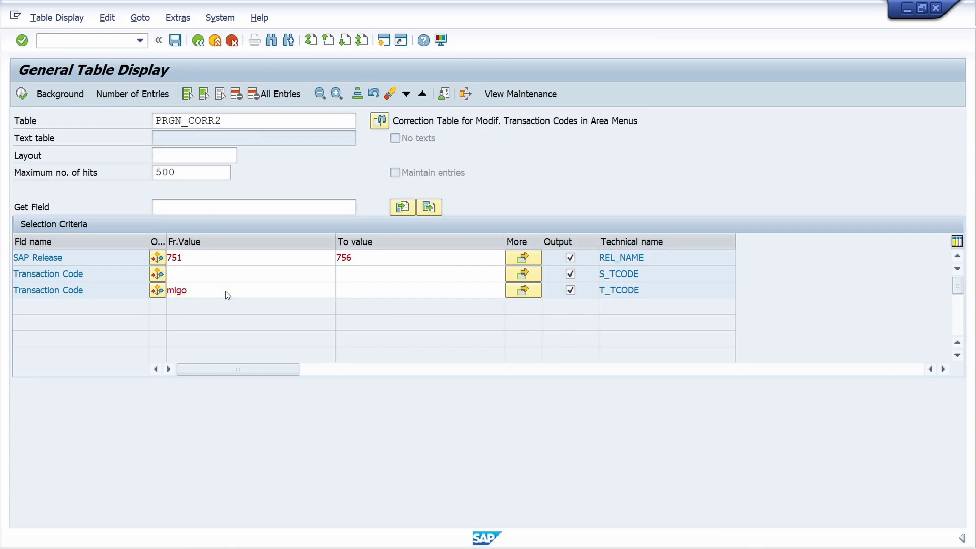
{"action": "left_click", "coordinate": [22, 93]}
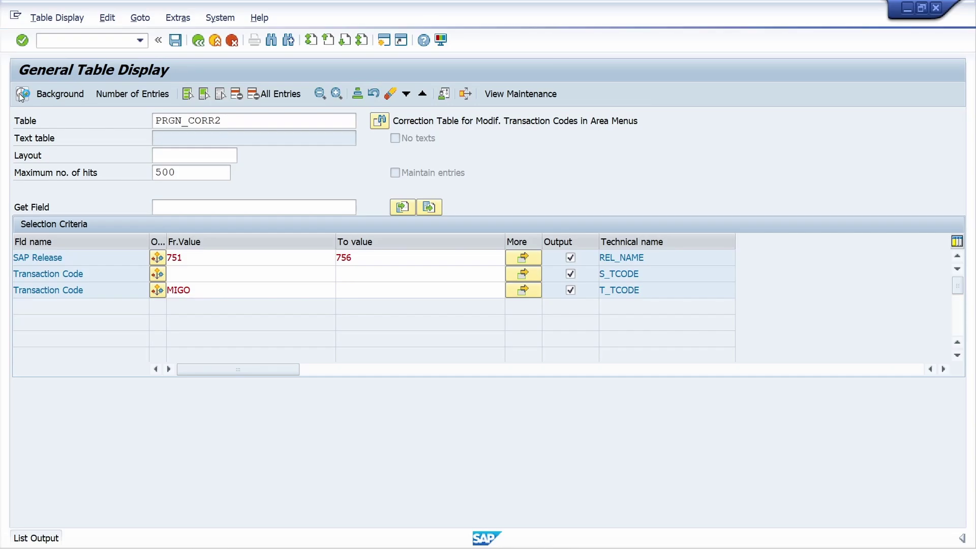